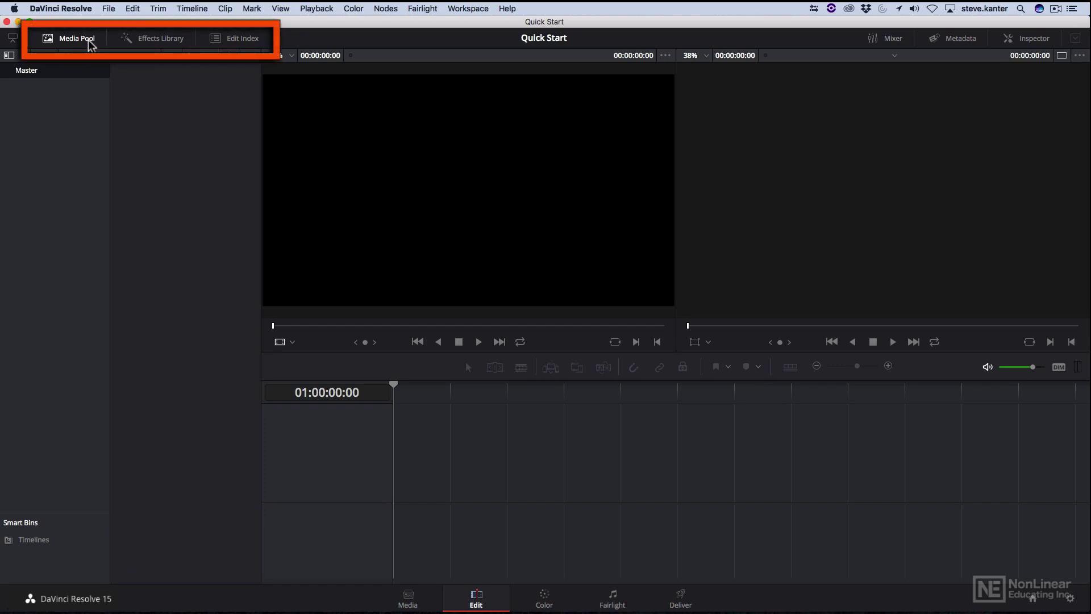
# Step: Toggle the Media Pool and Effects Library off, leaving the Edit Index list shown
pyautogui.click(90, 43)
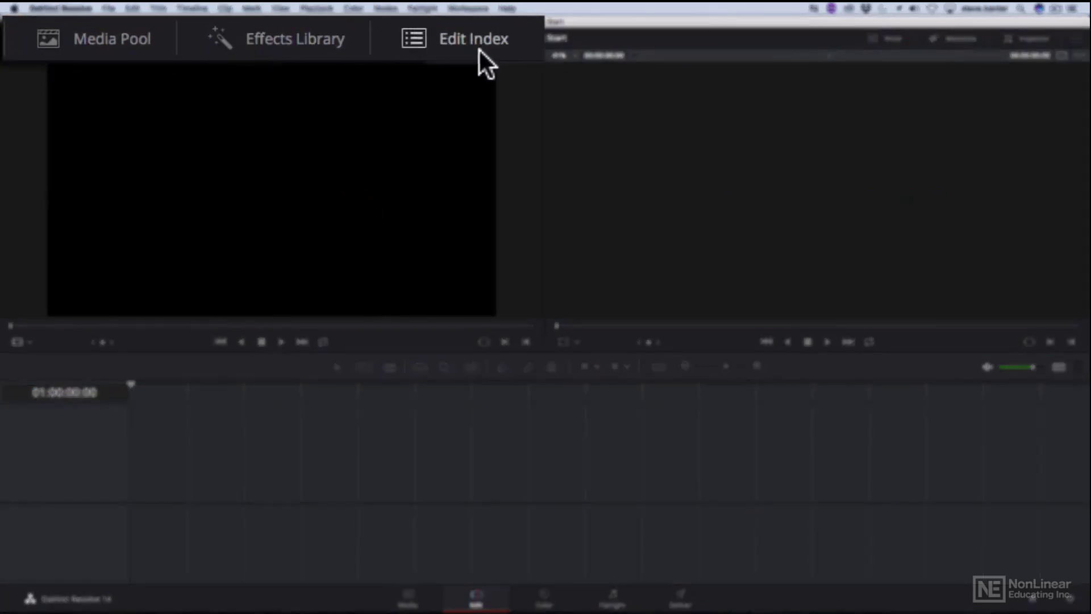
pyautogui.click(66, 40)
pyautogui.click(66, 39)
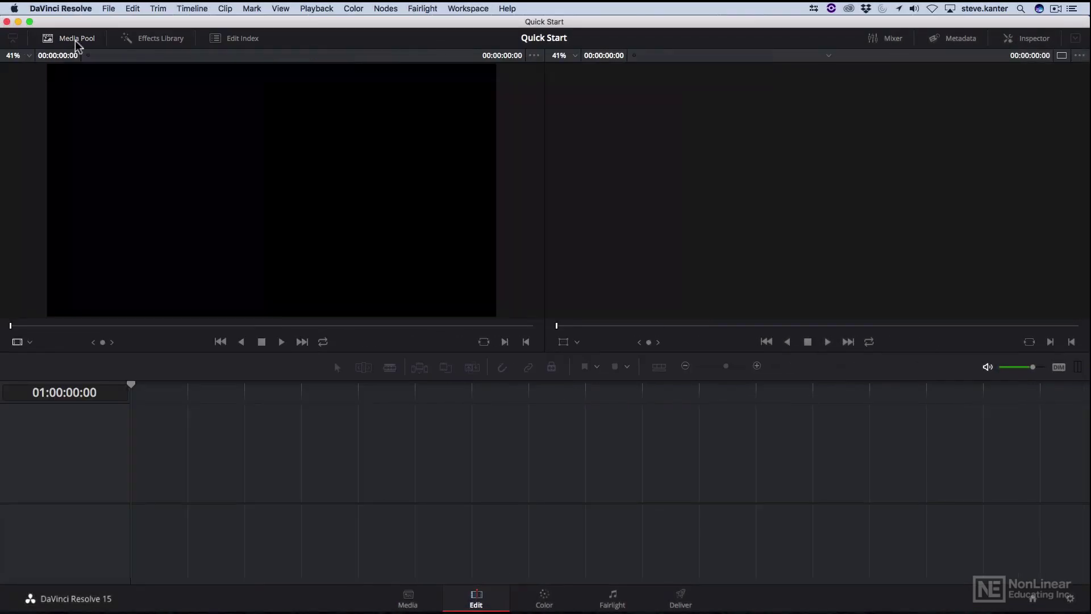
pyautogui.click(140, 45)
pyautogui.click(139, 44)
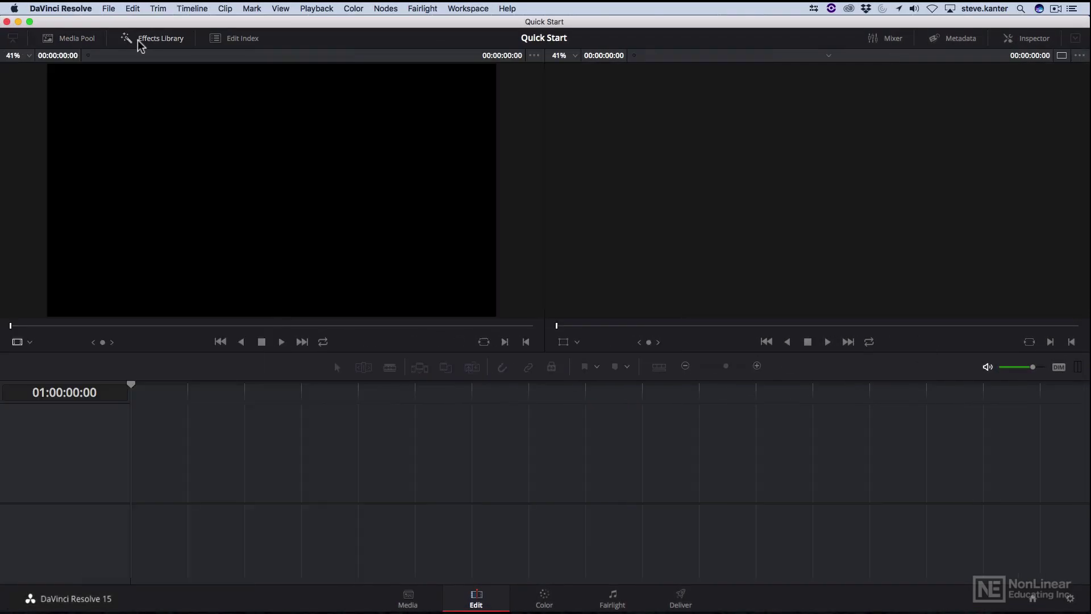
pyautogui.click(235, 41)
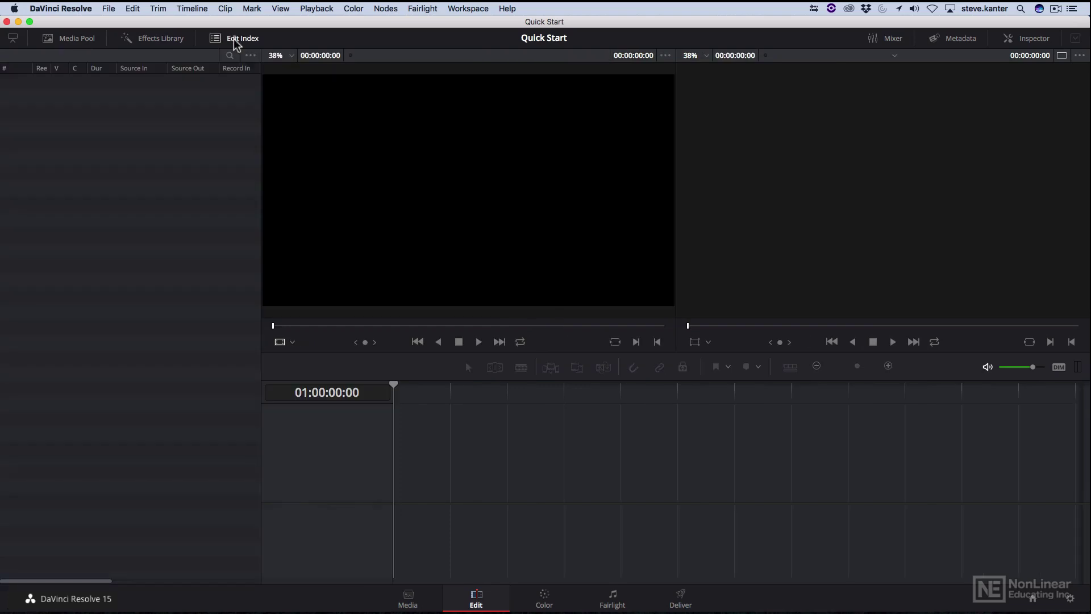
# Step: Close the Effects Library, Edit Index, Mixer, Metadata and Inspector panels
pyautogui.click(182, 39)
pyautogui.click(182, 40)
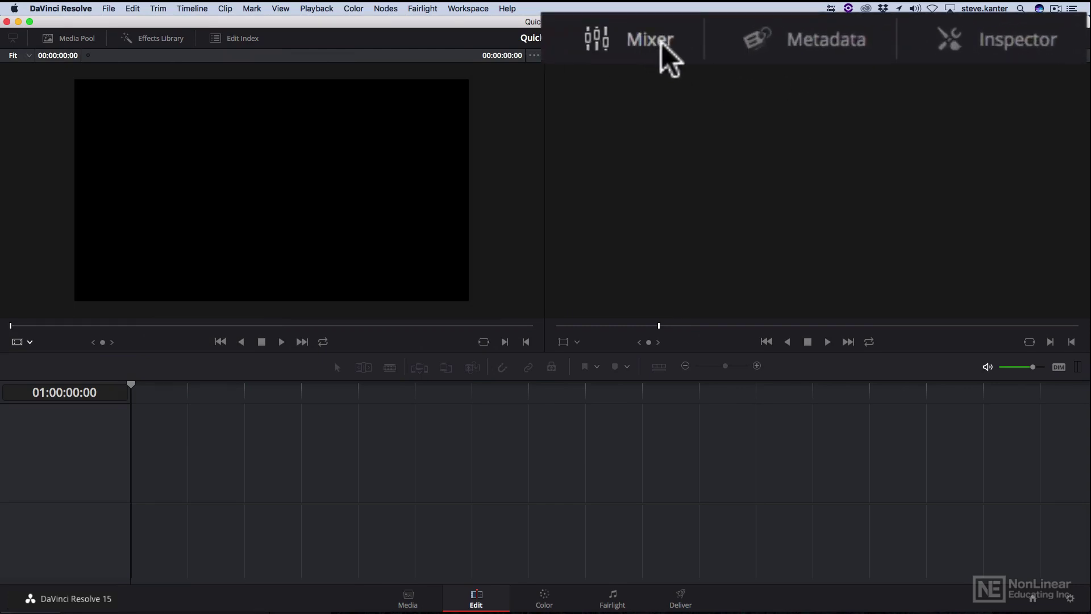
pyautogui.click(929, 39)
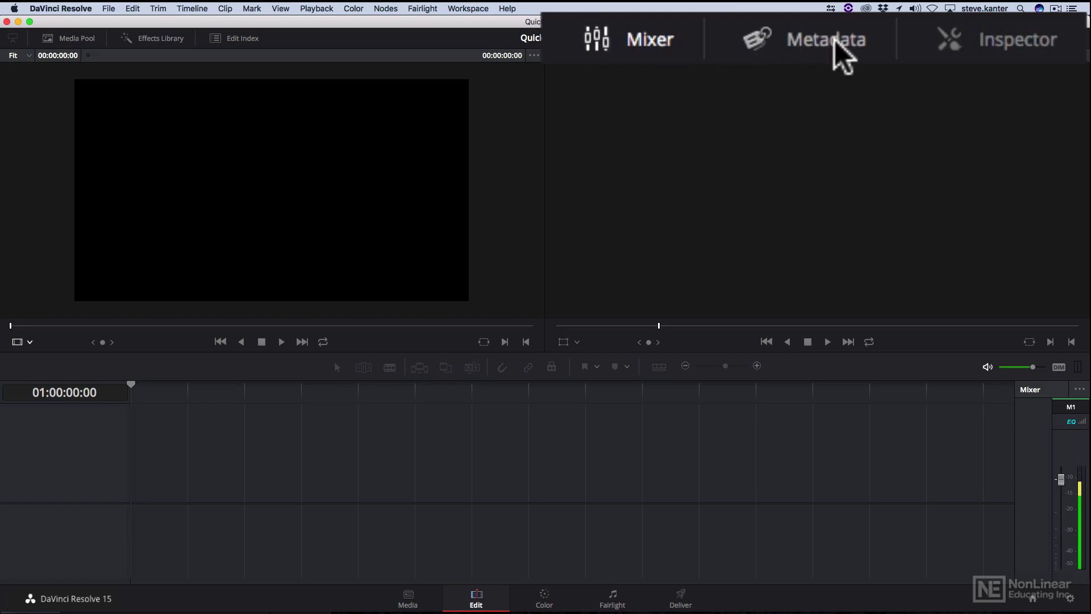
pyautogui.click(984, 39)
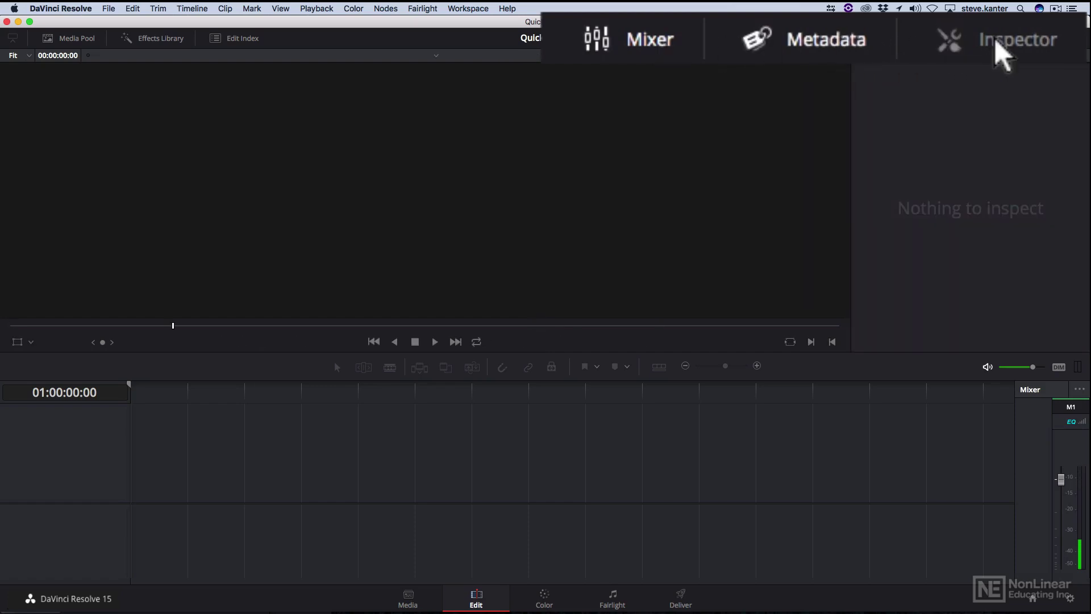
pyautogui.click(1037, 39)
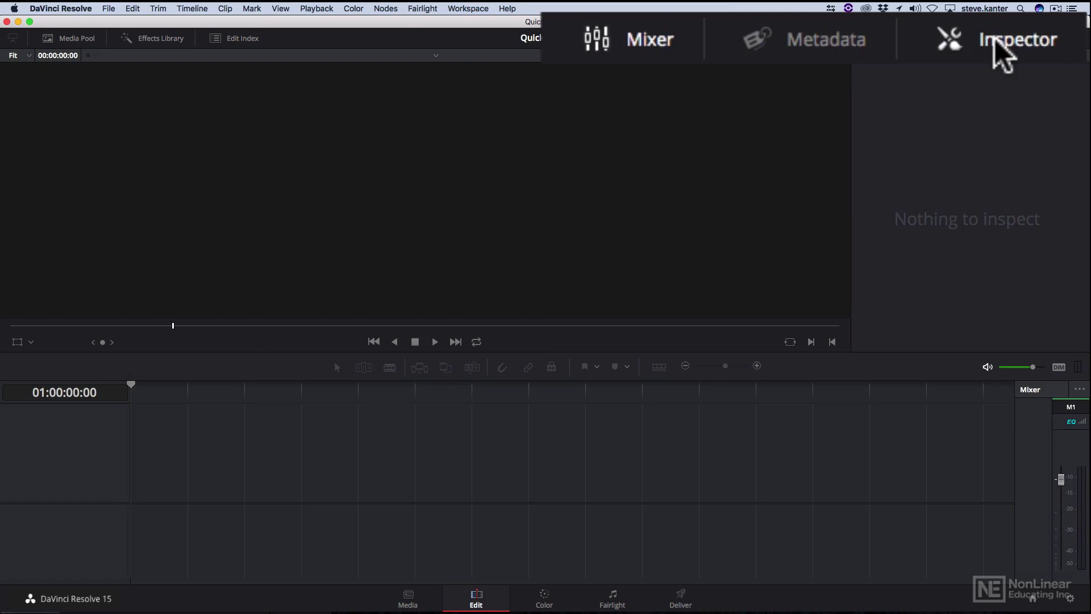
pyautogui.click(1022, 40)
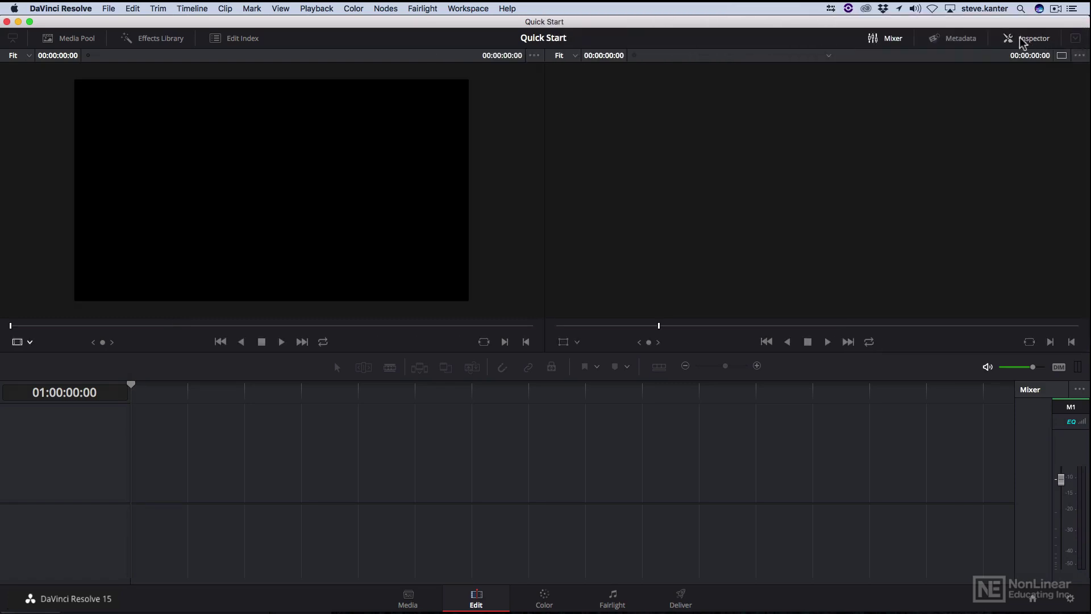
pyautogui.click(888, 39)
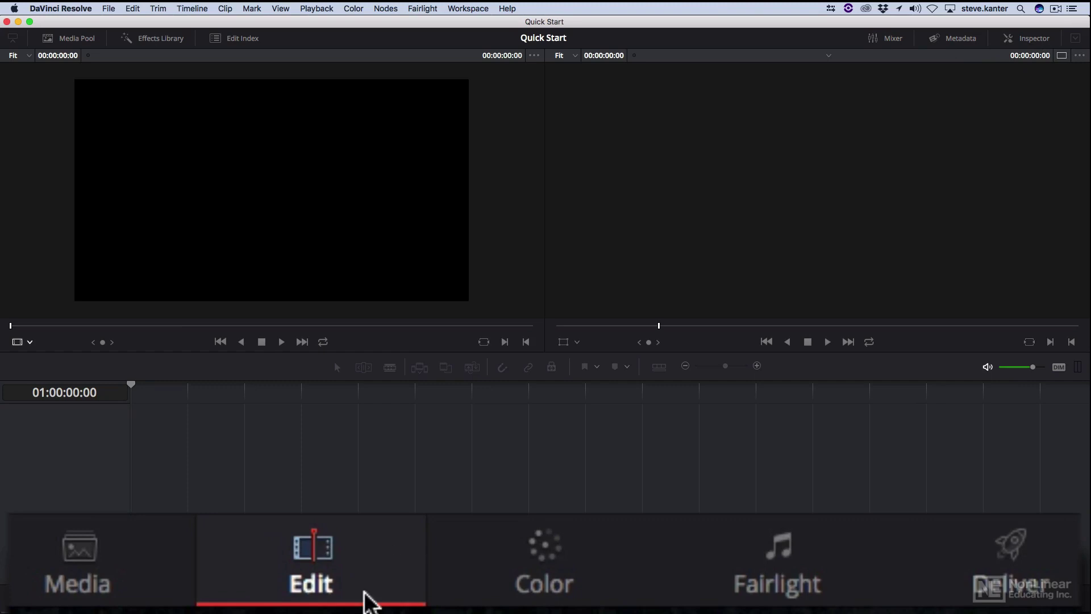
# Step: Visit the Media, Edit, Color and Fairlight pages in turn, ending on Deliver
pyautogui.click(94, 584)
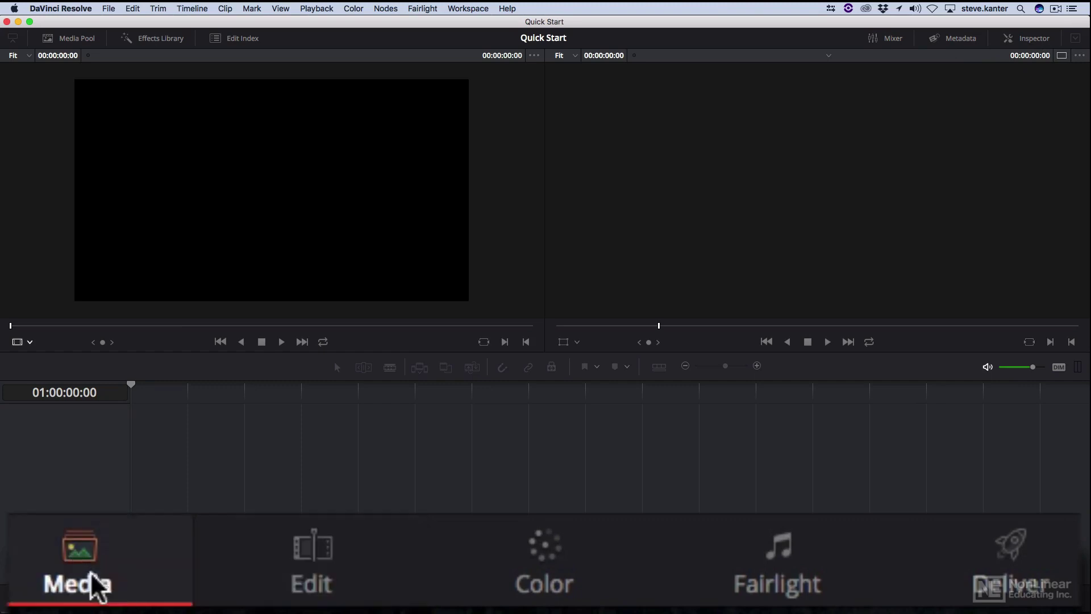
pyautogui.click(313, 553)
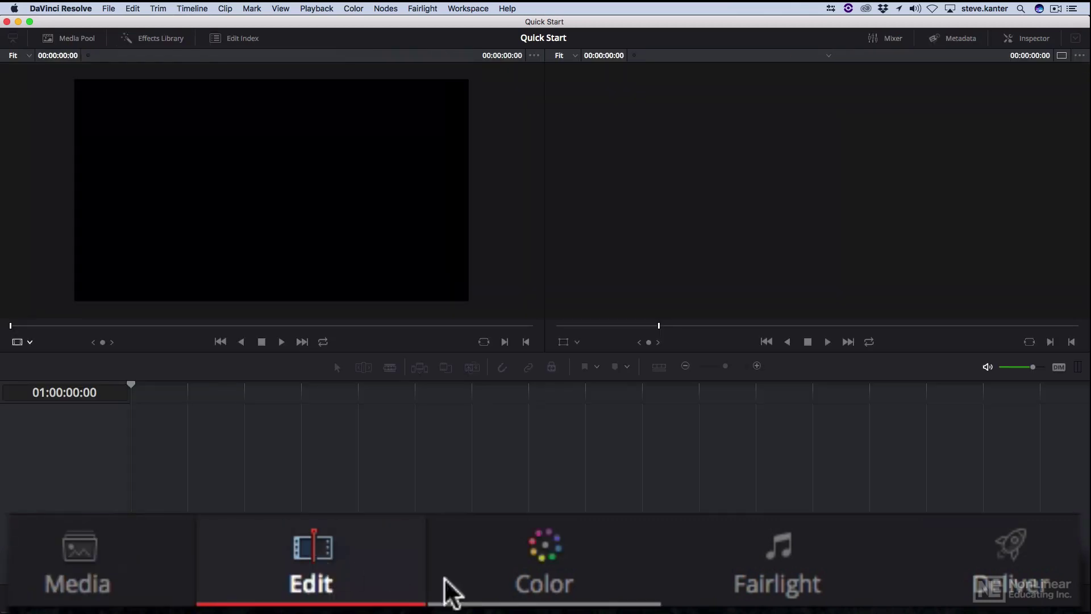
pyautogui.click(555, 558)
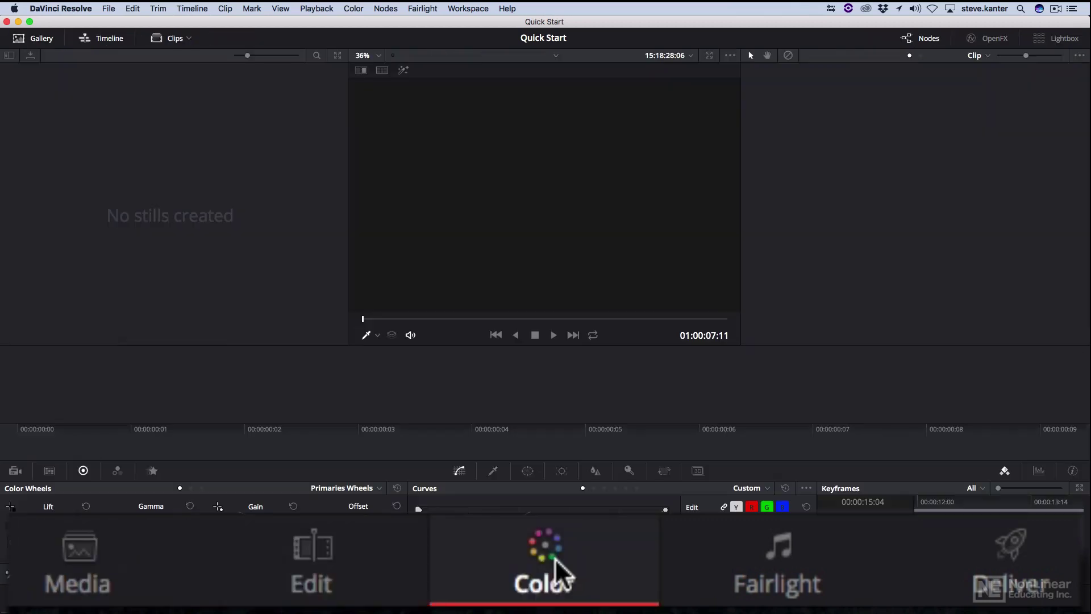
pyautogui.click(799, 557)
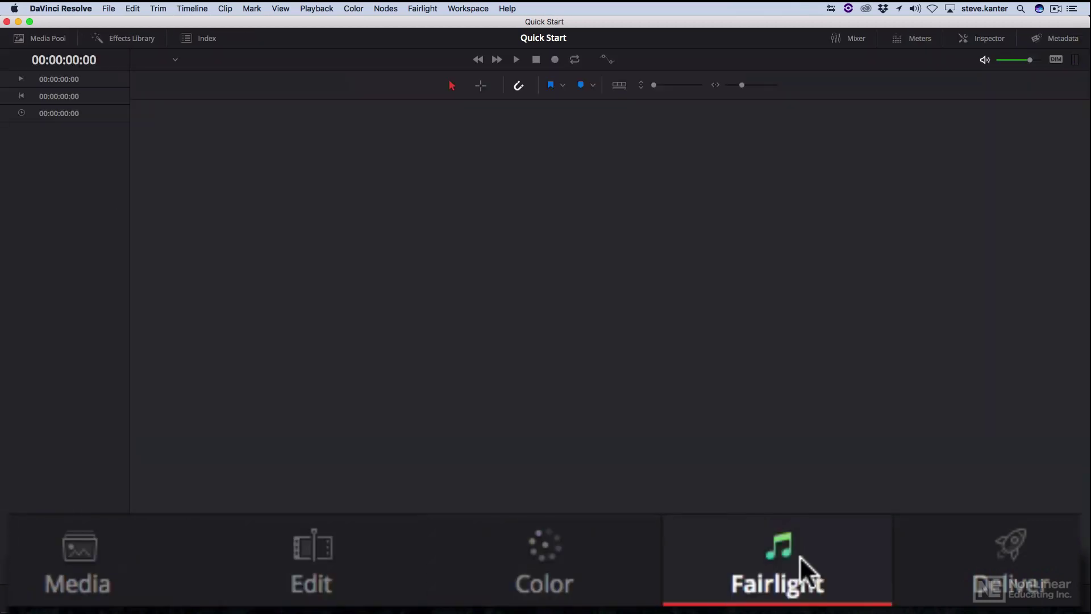
pyautogui.click(1014, 547)
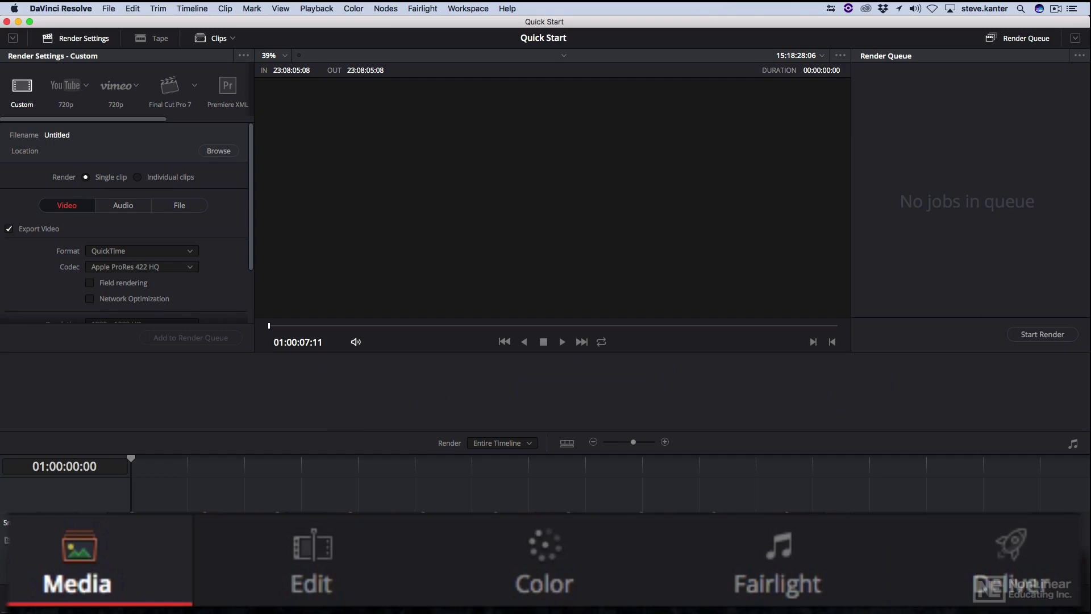
# Step: On the Media page, expand the LaCie drive and ABC folder, and add a marker
pyautogui.hotkey('shift', '2')
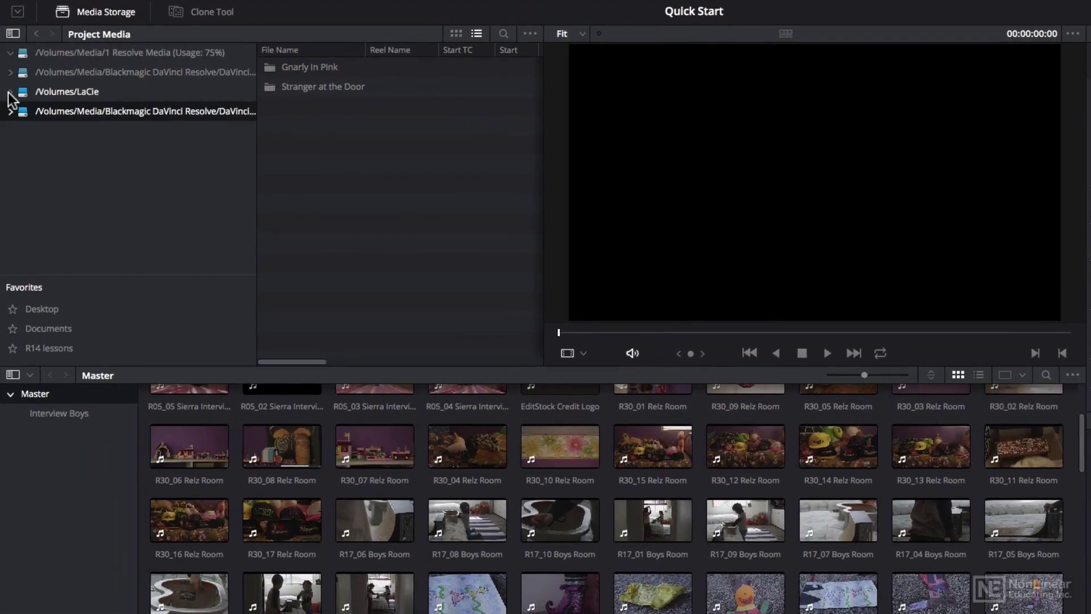
pyautogui.click(7, 101)
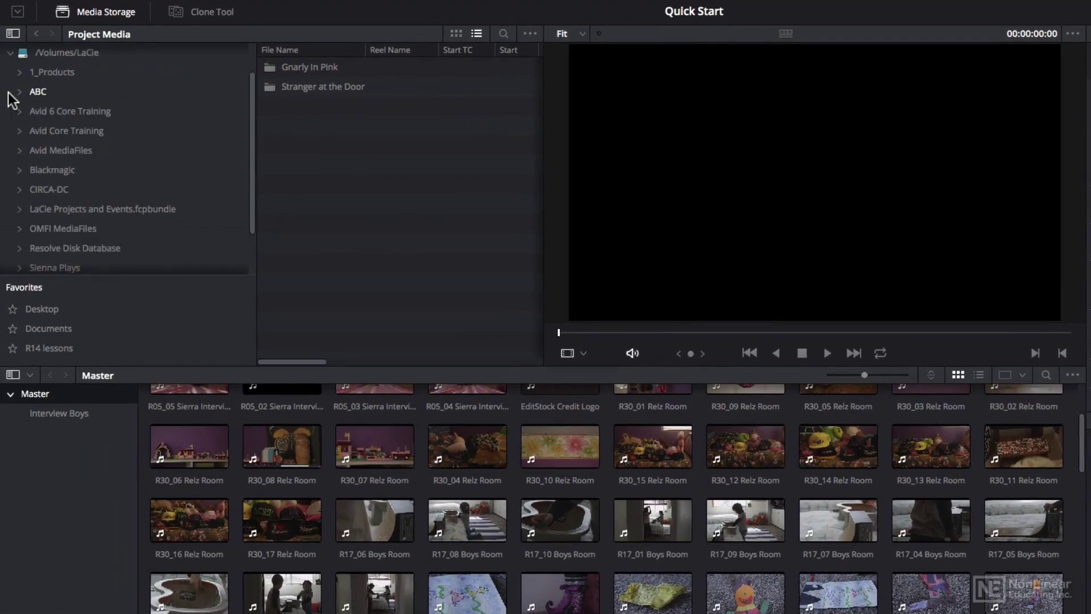
pyautogui.click(18, 92)
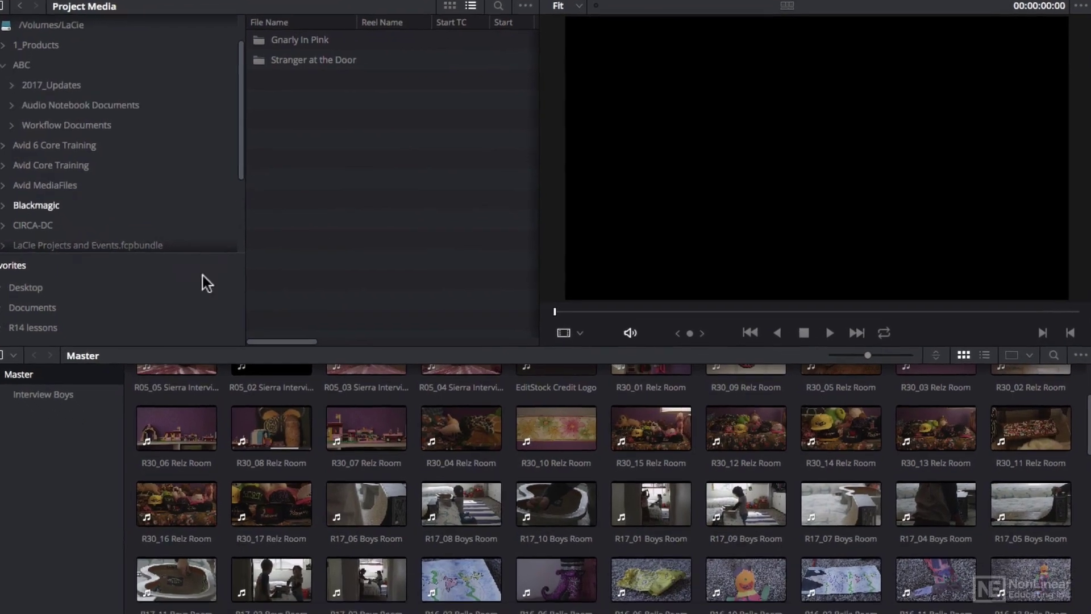
pyautogui.click(355, 520)
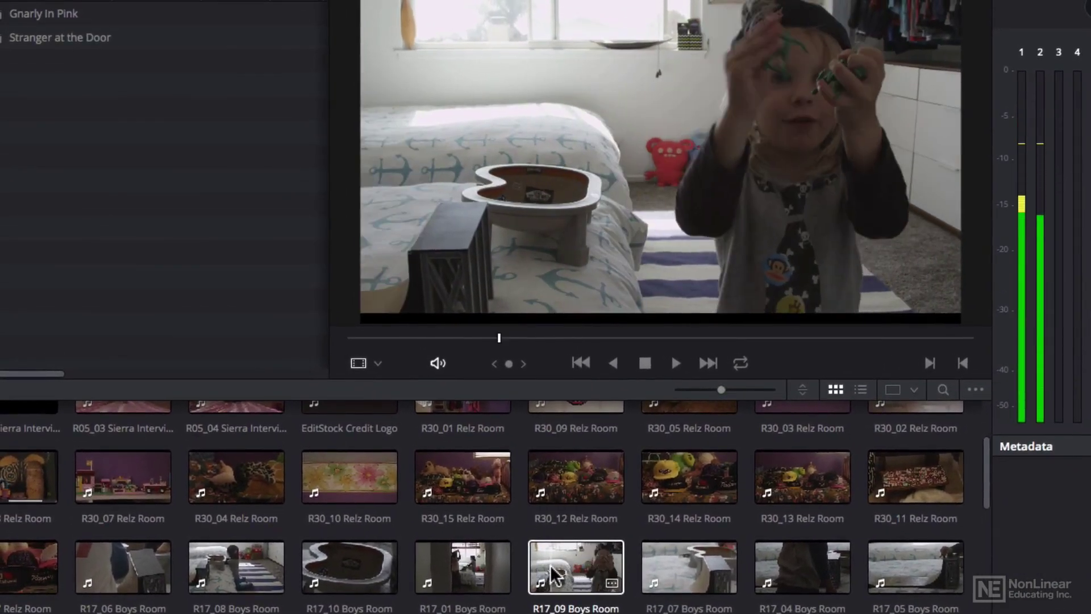
pyautogui.press('m')
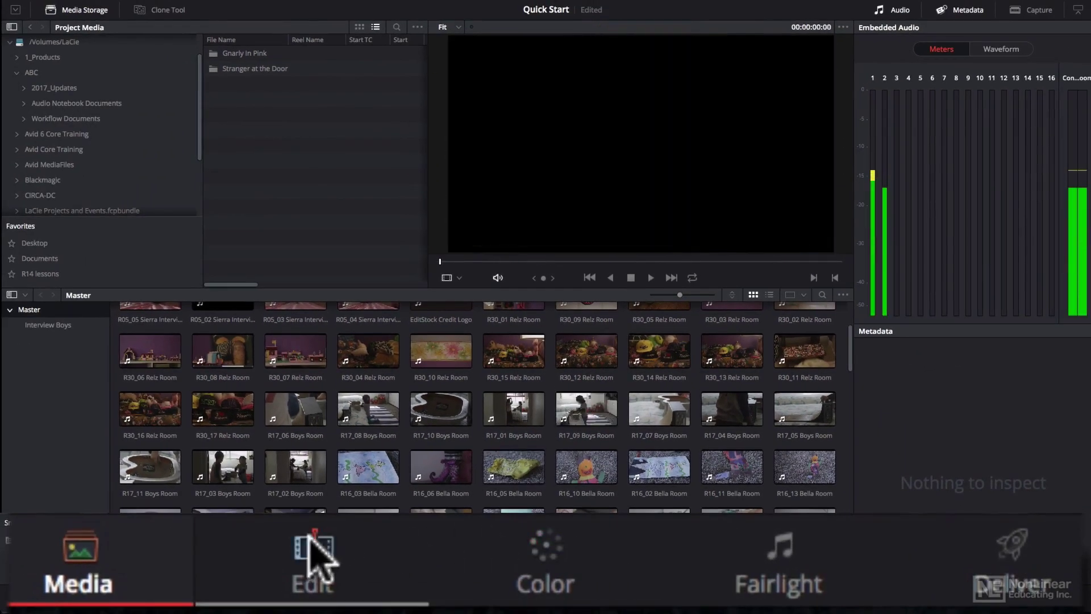
# Step: Load the R19_28 Woodward Outdoor clip from the Media Pool into the source viewer
pyautogui.click(307, 546)
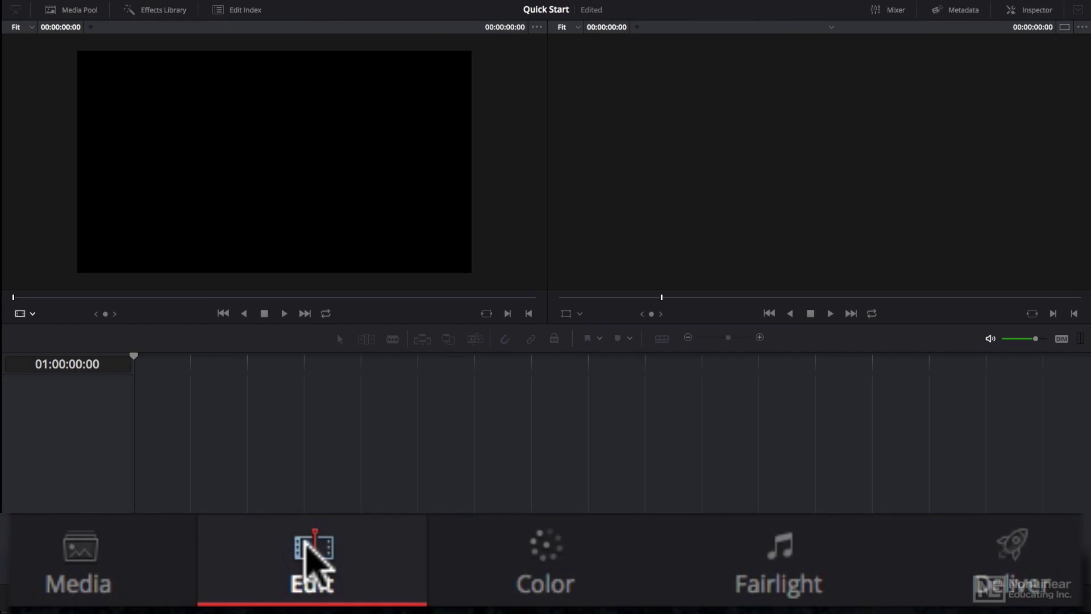
pyautogui.click(80, 12)
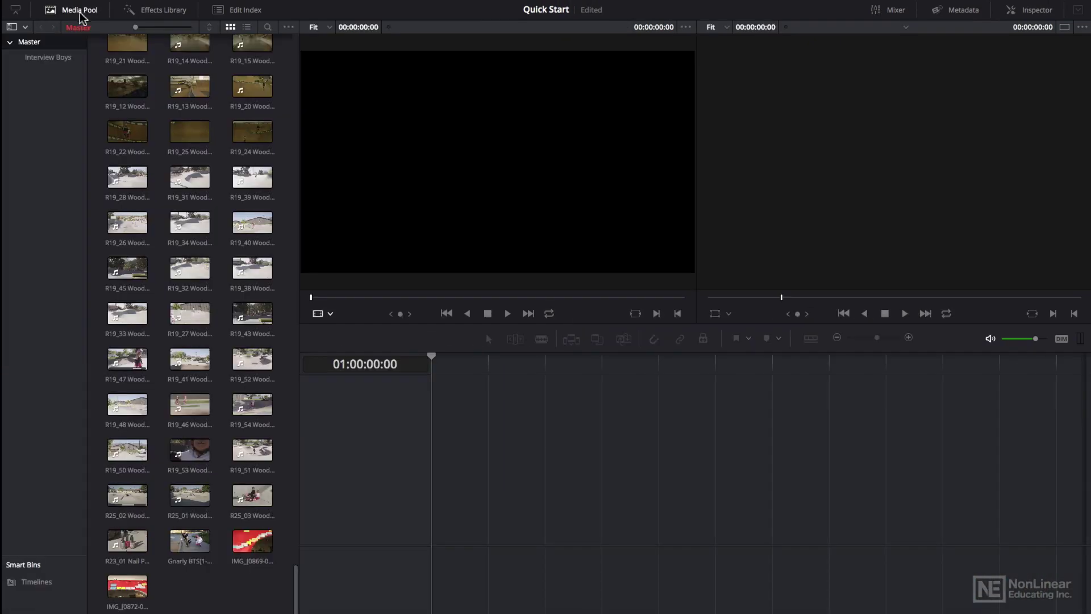
pyautogui.click(121, 183)
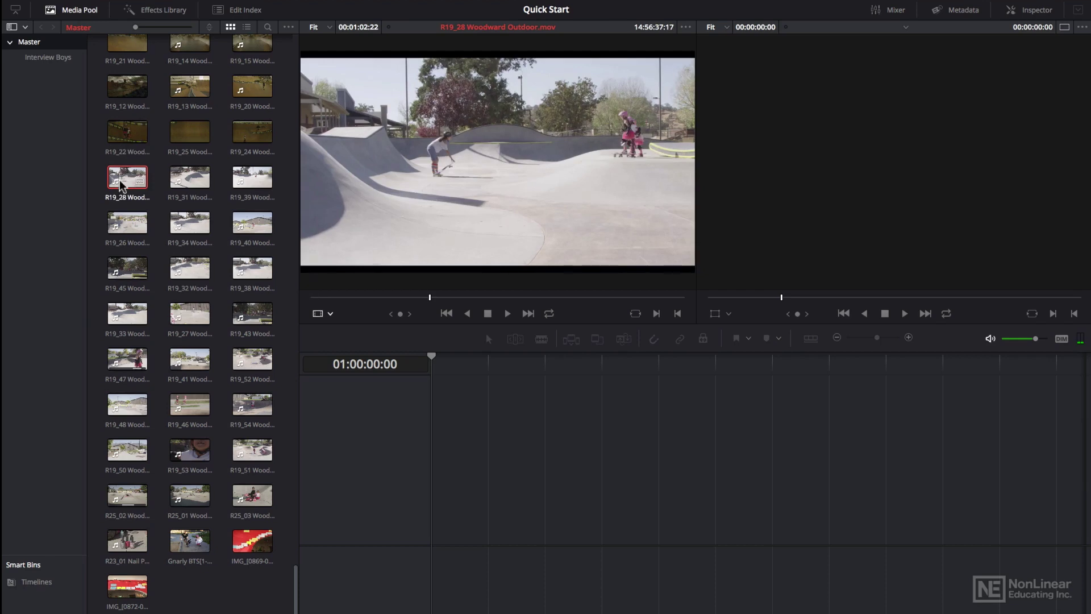
# Step: Mark In and Out around a short section and overwrite it into a new Timeline 1
pyautogui.click(388, 299)
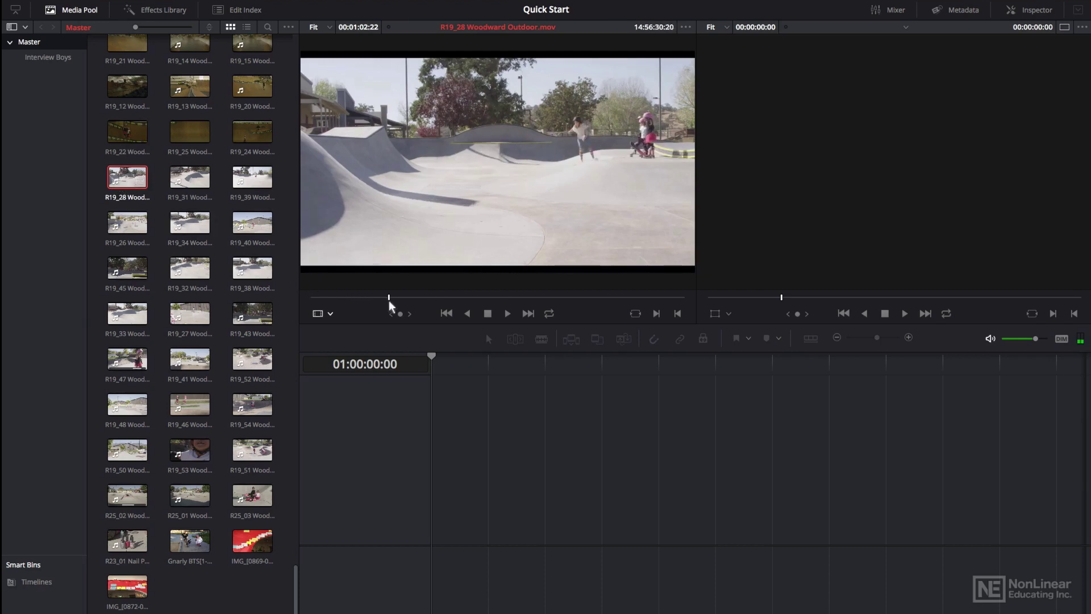
pyautogui.press('space')
pyautogui.press('i')
pyautogui.moveTo(405, 301); pyautogui.dragTo(436, 302)
pyautogui.press('o')
pyautogui.moveTo(486, 215); pyautogui.dragTo(1009, 120)
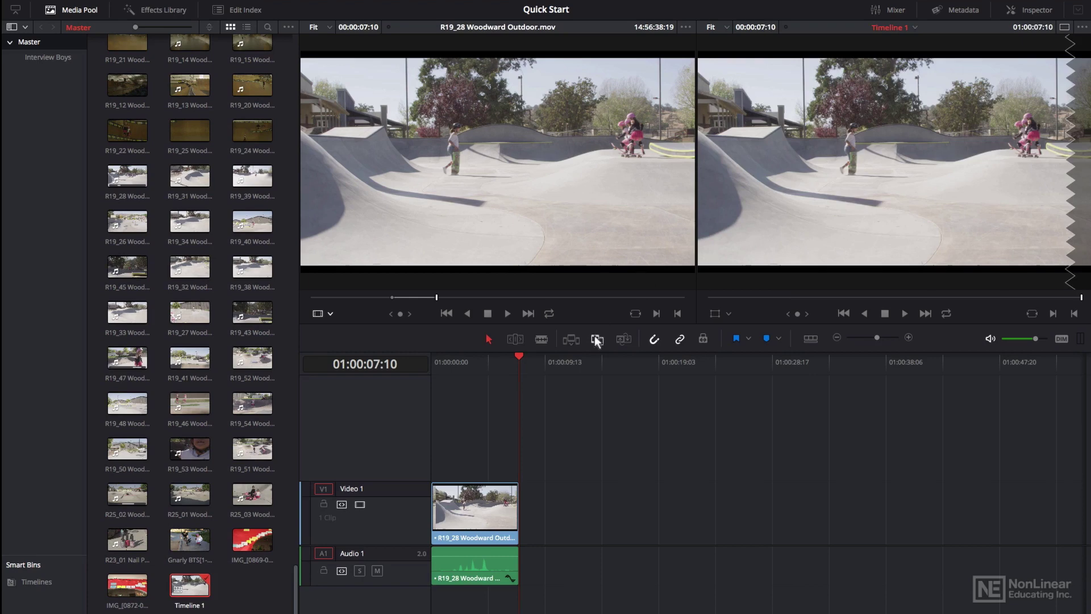
# Step: Append a second copy of the section, then lower Lift to -0.04 and Gain slightly
pyautogui.click(595, 337)
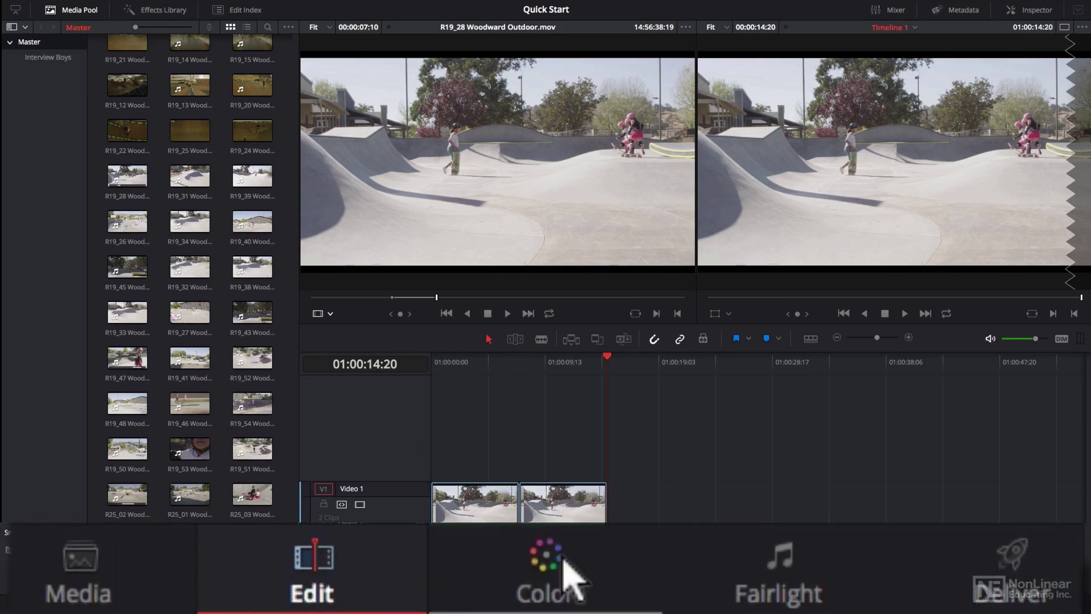
pyautogui.click(563, 556)
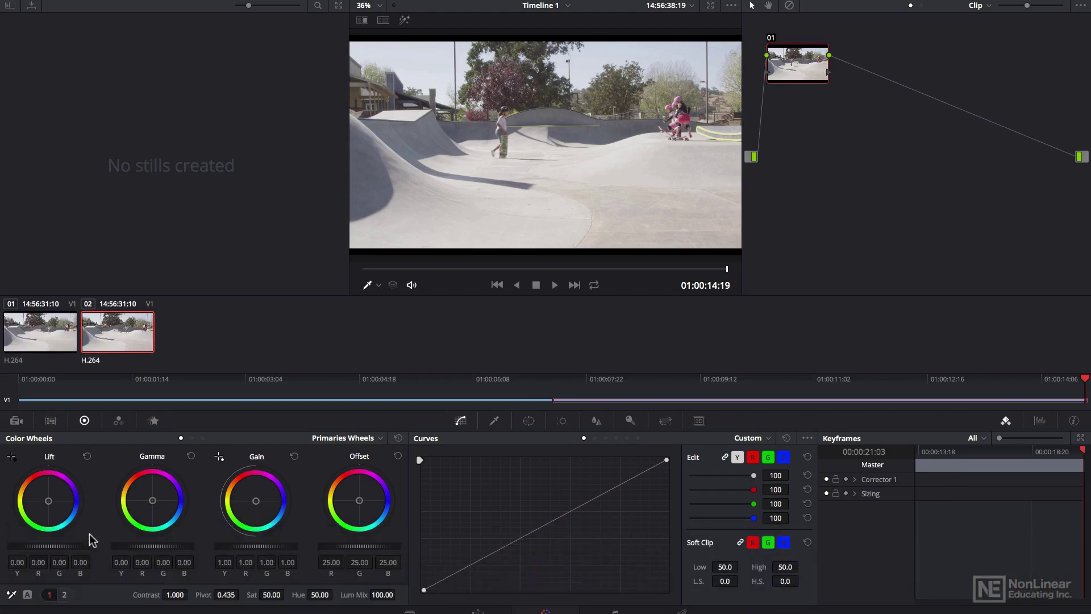
pyautogui.moveTo(66, 546); pyautogui.dragTo(57, 545)
pyautogui.moveTo(256, 546); pyautogui.dragTo(250, 545)
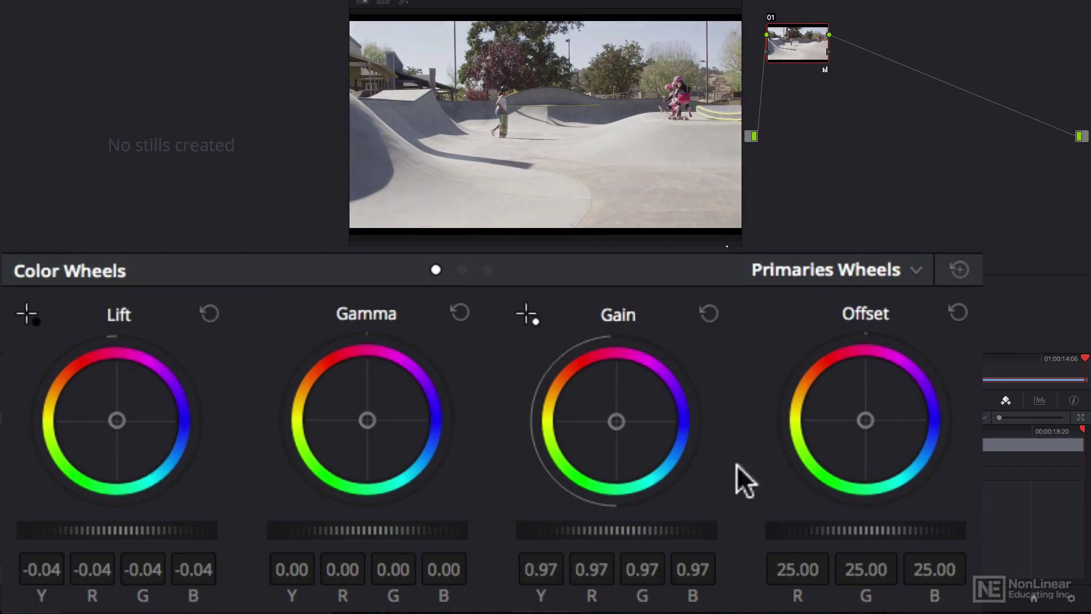
# Step: Tint the highlights toward blue, nudge Gamma, and bypass the node to compare
pyautogui.moveTo(614, 414); pyautogui.dragTo(630, 404)
pyautogui.moveTo(364, 415); pyautogui.dragTo(364, 418)
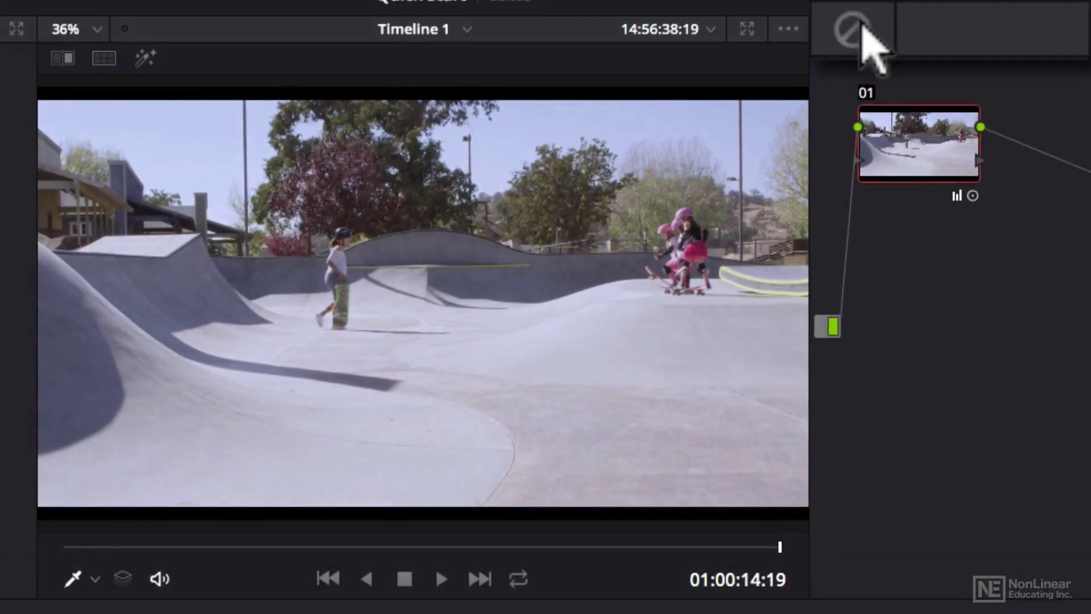
pyautogui.click(860, 23)
pyautogui.click(860, 23)
pyautogui.click(860, 25)
pyautogui.click(860, 25)
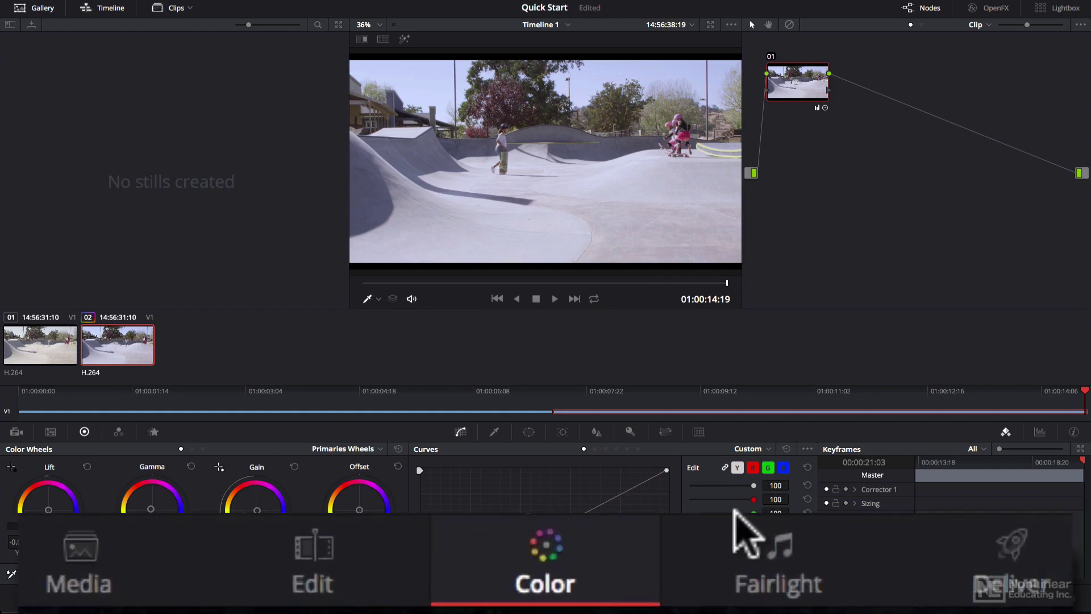
# Step: Enlarge the Audio 1 track on Fairlight, scrub the waveforms, then move to Deliver
pyautogui.click(613, 597)
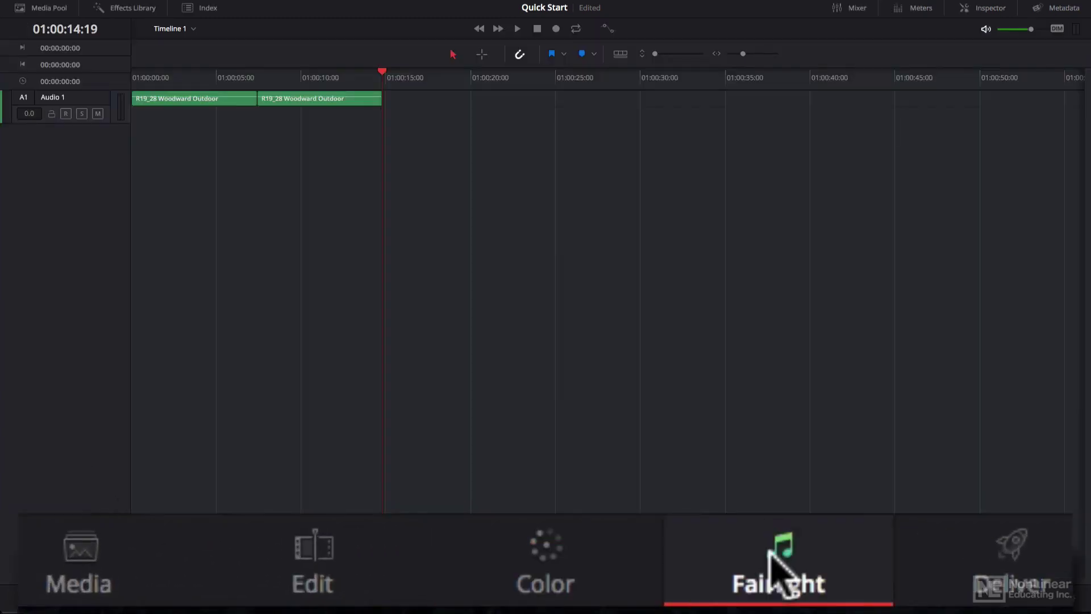
pyautogui.moveTo(86, 122); pyautogui.dragTo(91, 266)
pyautogui.moveTo(163, 80); pyautogui.dragTo(330, 83)
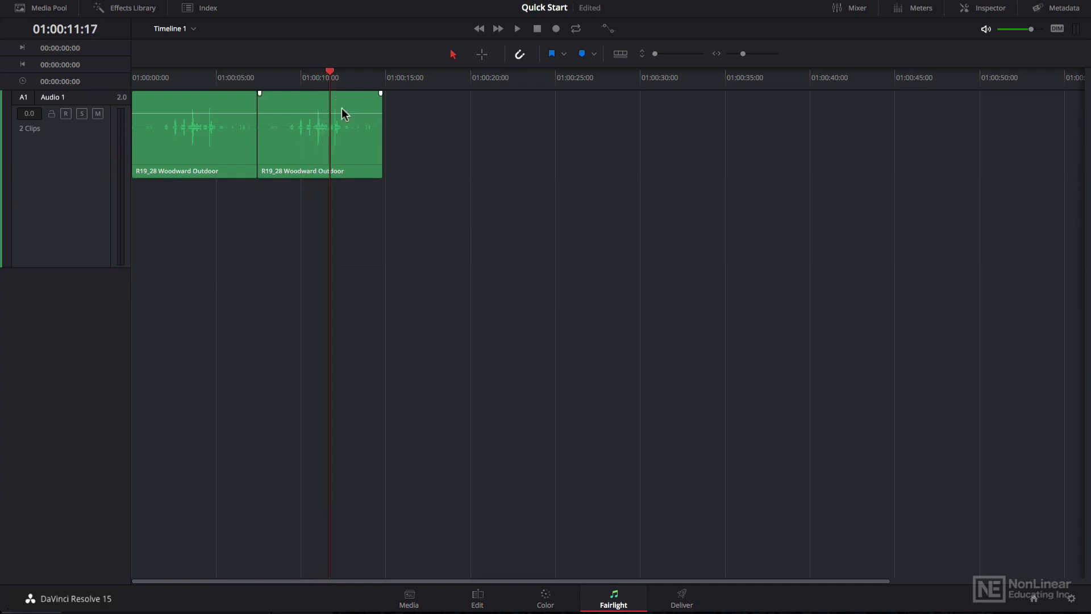
pyautogui.hotkey('shift', '8')
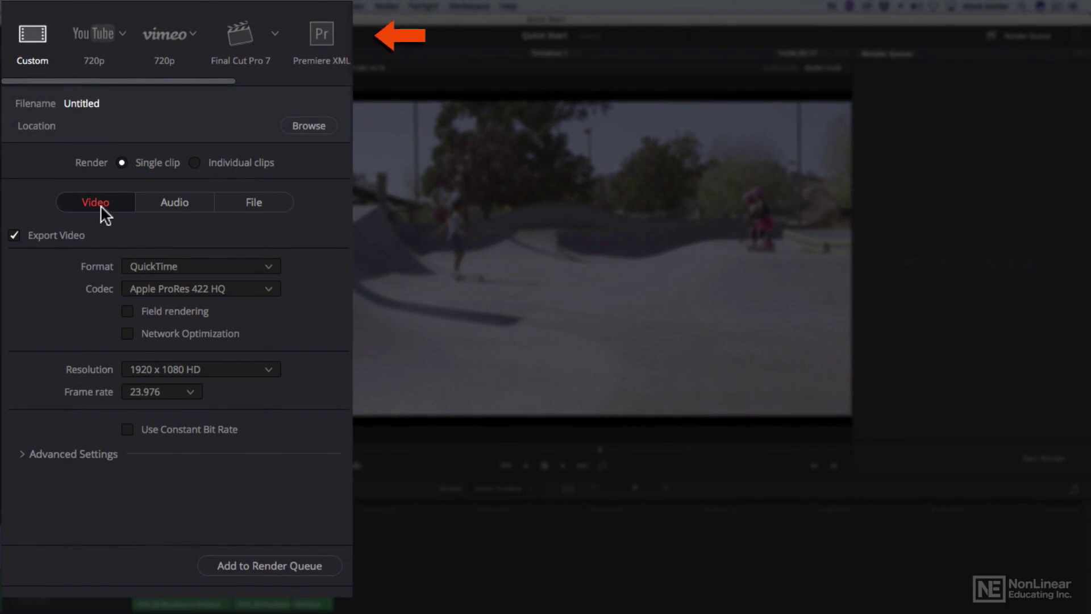
# Step: Review the Codec and Resolution lists, keeping ProRes 422 HQ and 1920 x 1080 HD
pyautogui.click(267, 288)
pyautogui.scroll(-3, 267, 390)
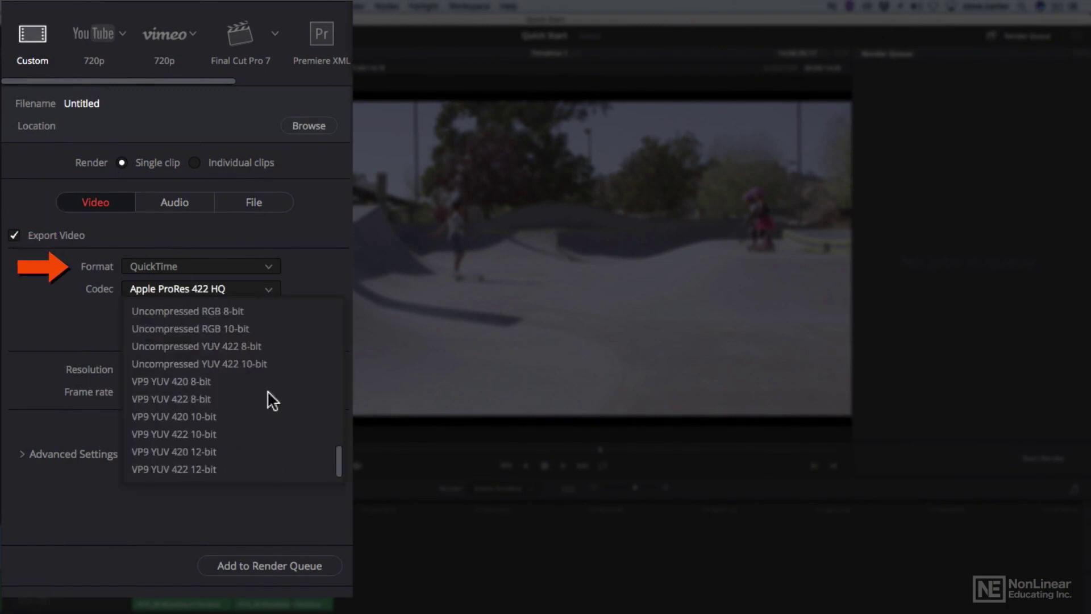
pyautogui.press('Escape')
pyautogui.click(237, 375)
pyautogui.scroll(-5, 241, 413)
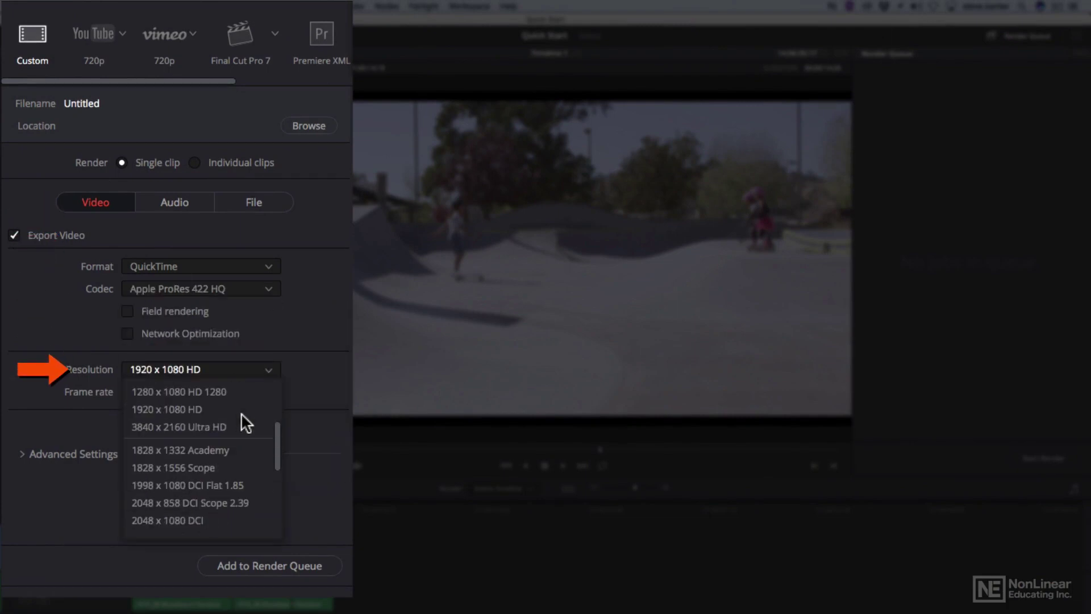
pyautogui.scroll(-3, 241, 412)
pyautogui.press('Escape')
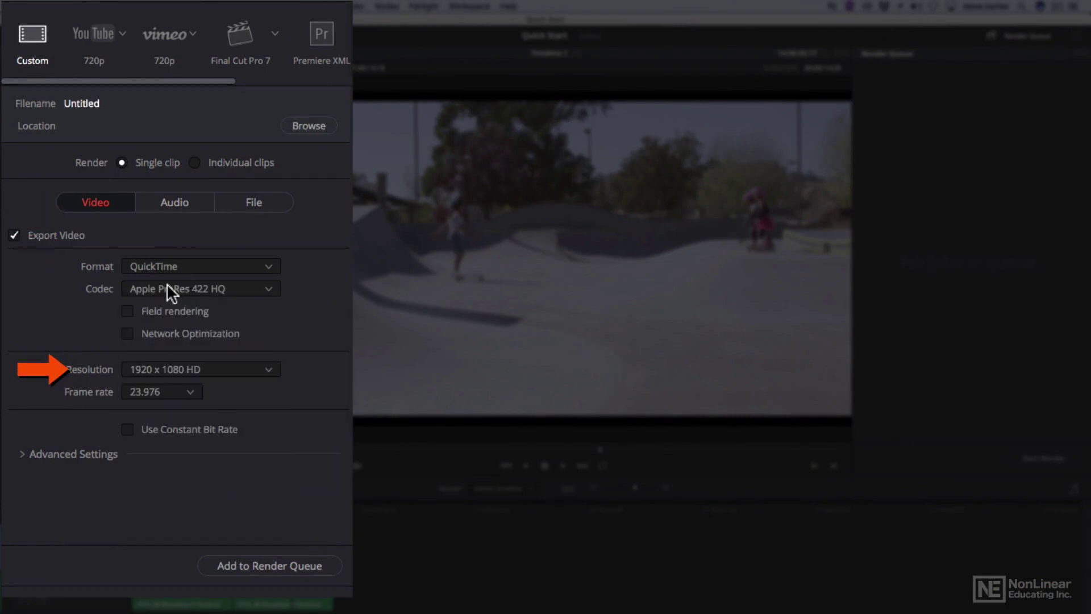
# Step: Check the Audio settings, then set the custom output file name to 'Export Name'
pyautogui.click(178, 197)
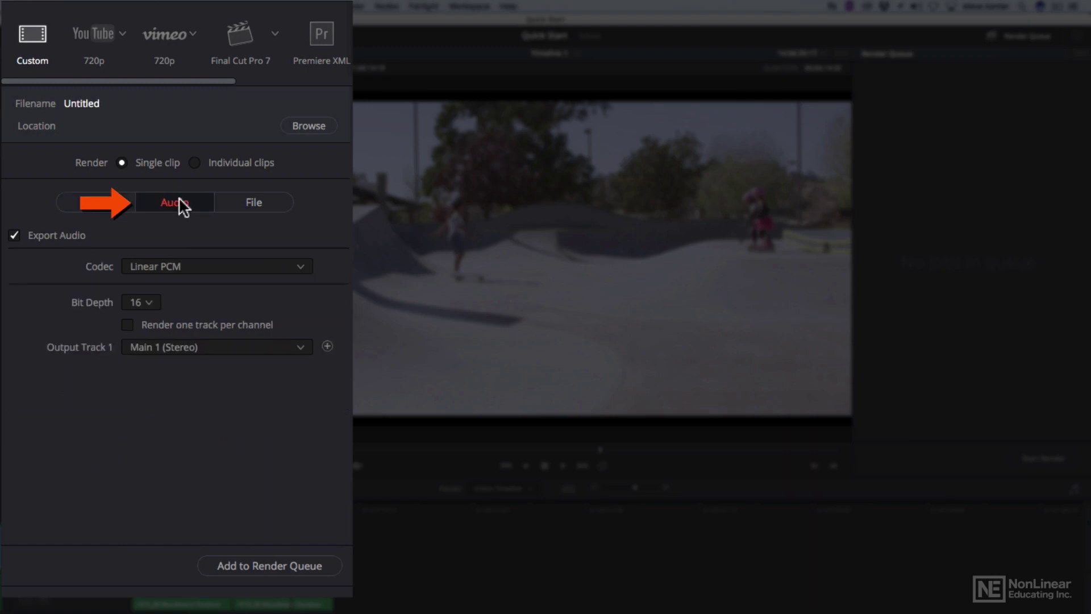
pyautogui.click(281, 200)
pyautogui.click(165, 272)
pyautogui.doubleClick(165, 272)
pyautogui.write('Export Name')
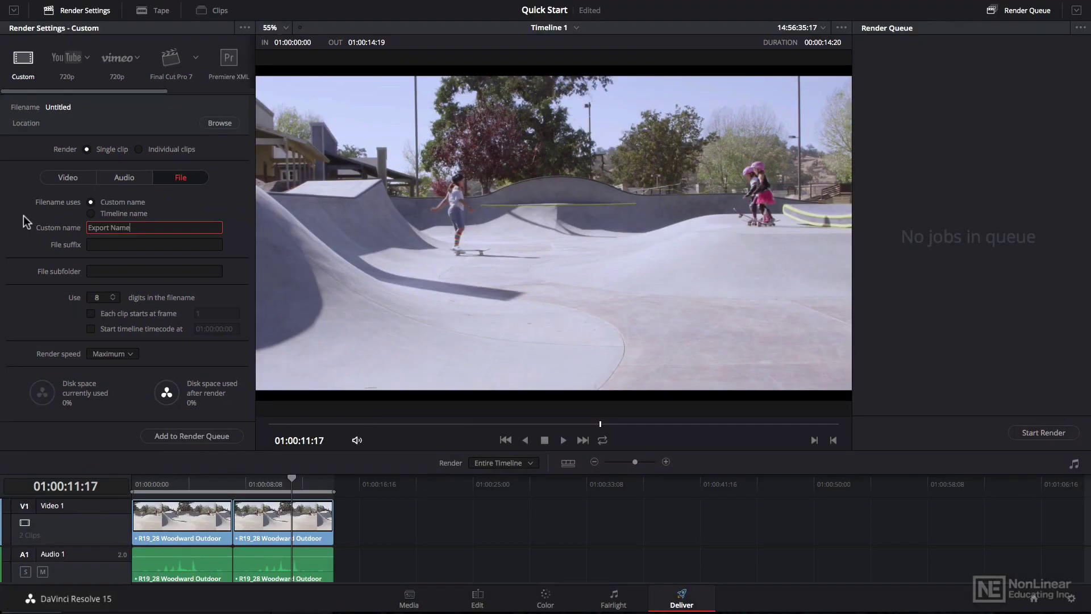
# Step: Go via the Edit page back to the Media page, where Timeline 1 is listed
pyautogui.click(472, 604)
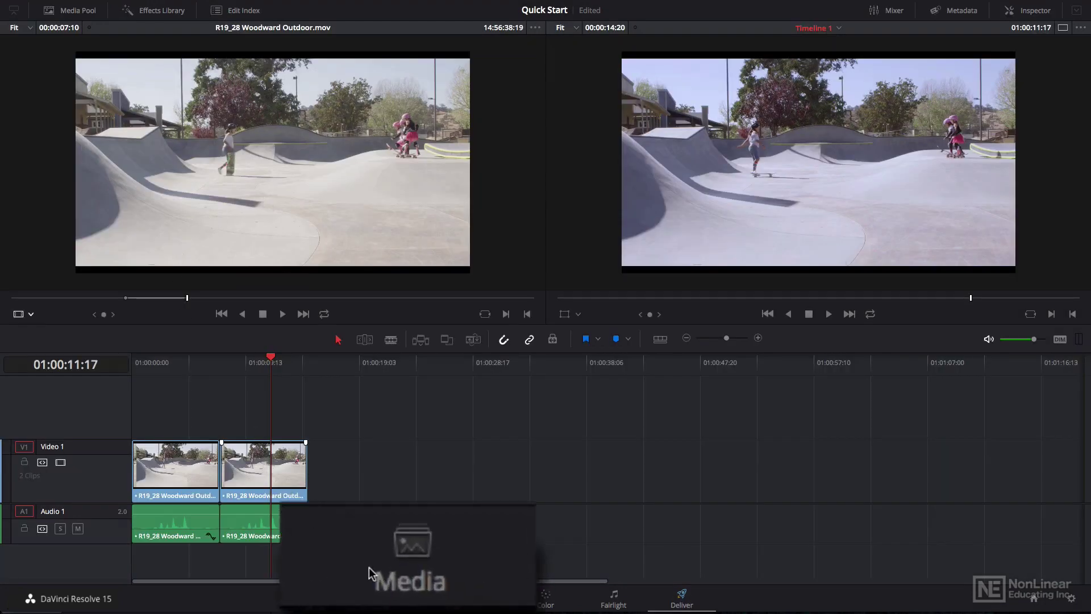
pyautogui.click(409, 599)
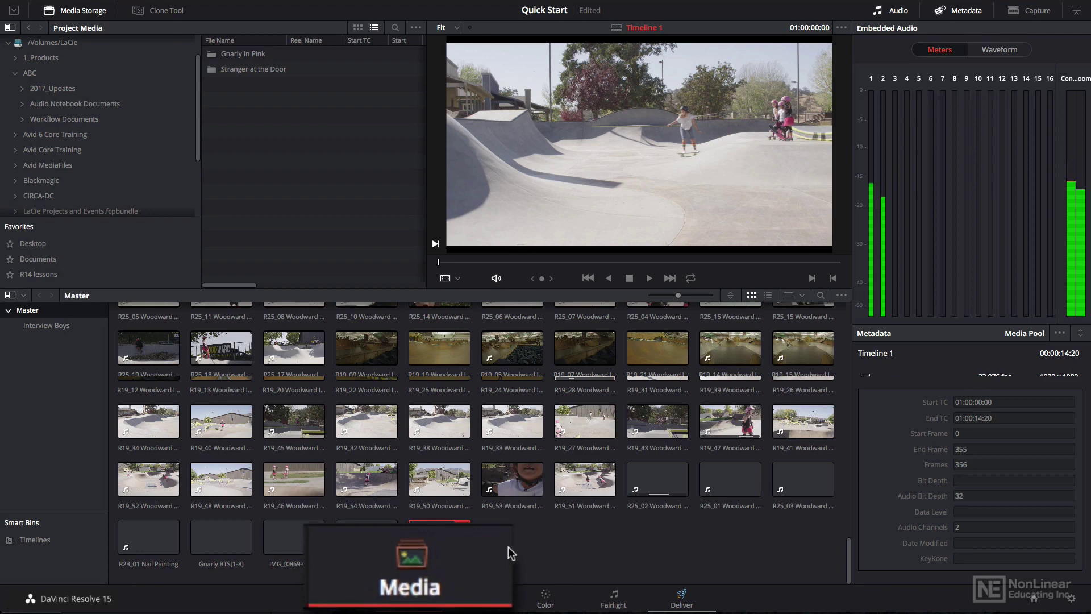